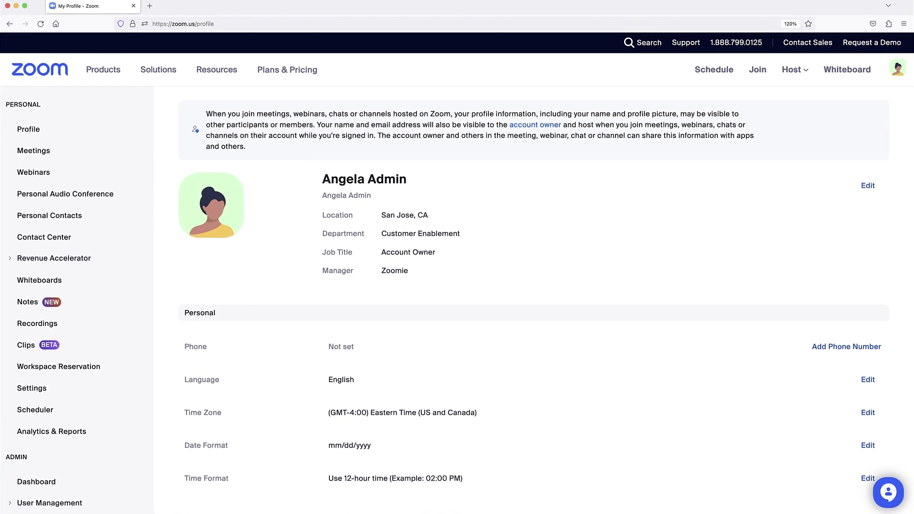
# Step: Scroll the sidebar down to ADMIN and expand Phone System Management to list its pages
pyautogui.scroll(-5, 141, 350)
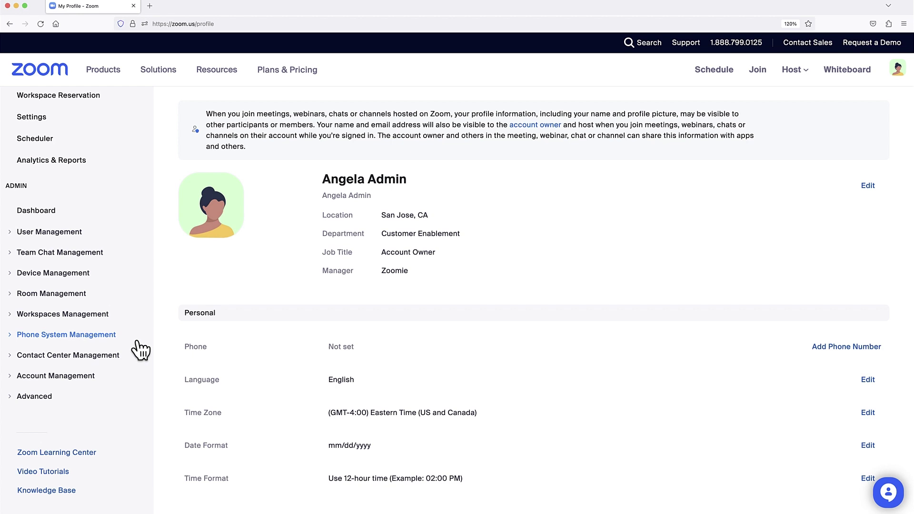
pyautogui.click(111, 337)
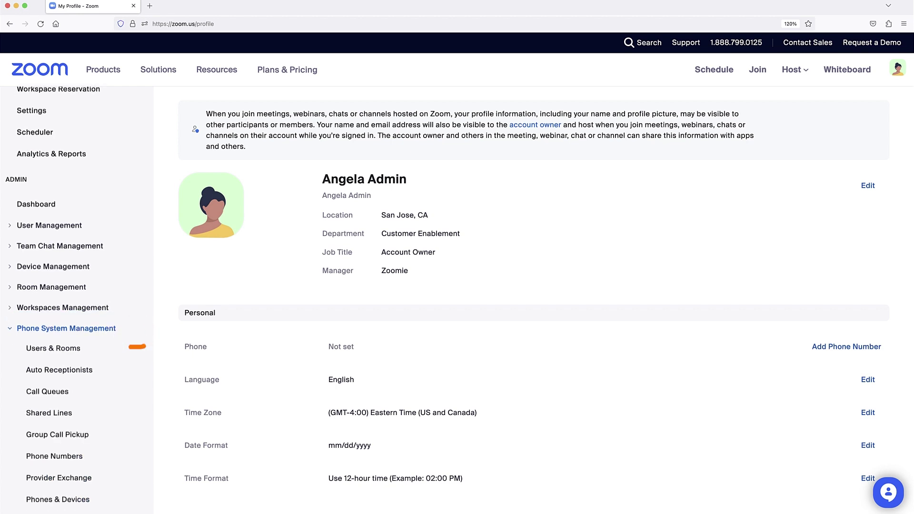
pyautogui.scroll(-5, 76, 286)
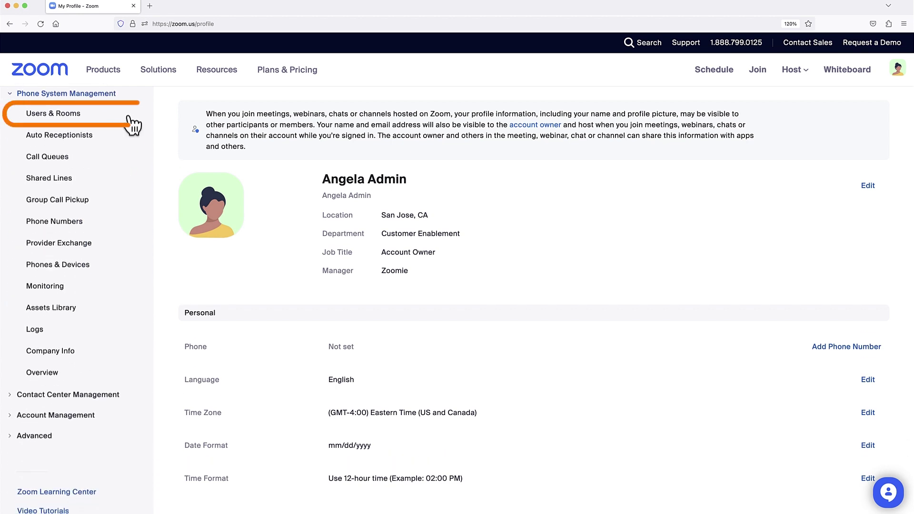
# Step: In Users & Rooms, change the first Denver user's site to San Jose Office (HQ), giving extension 8015
pyautogui.click(90, 118)
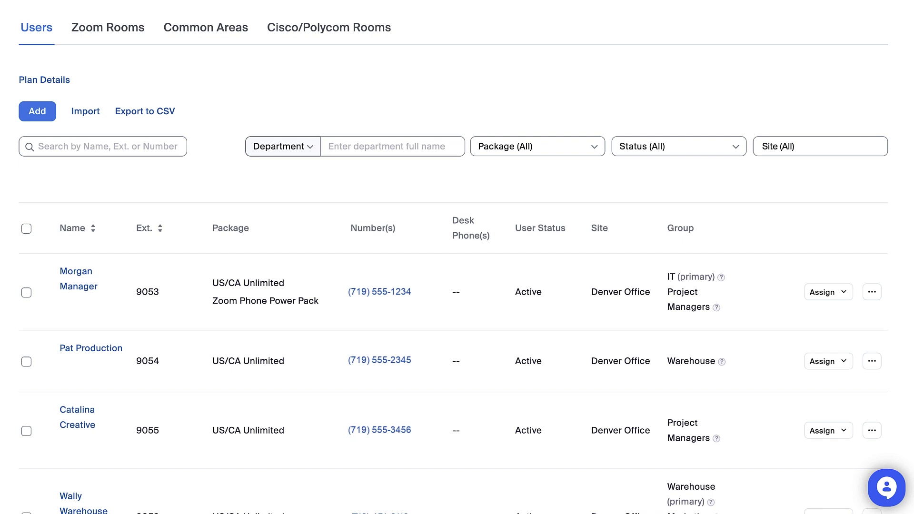
pyautogui.click(95, 281)
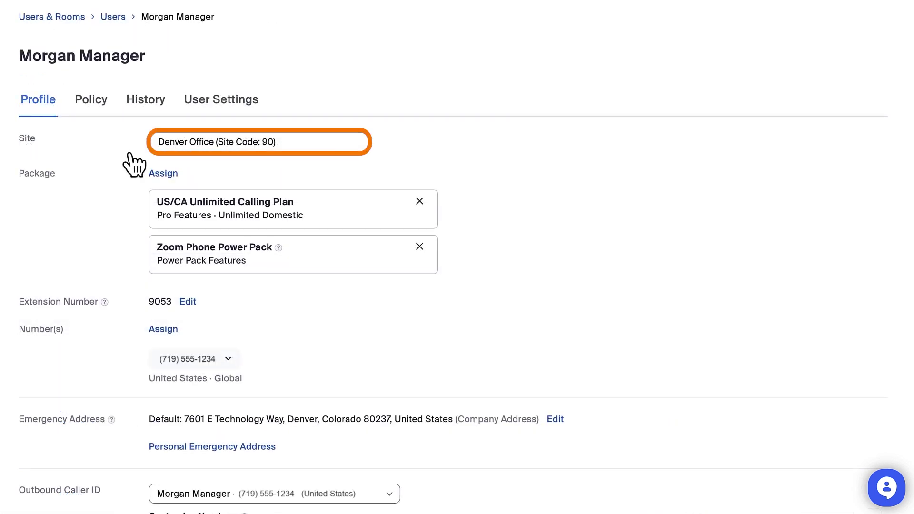
pyautogui.click(163, 145)
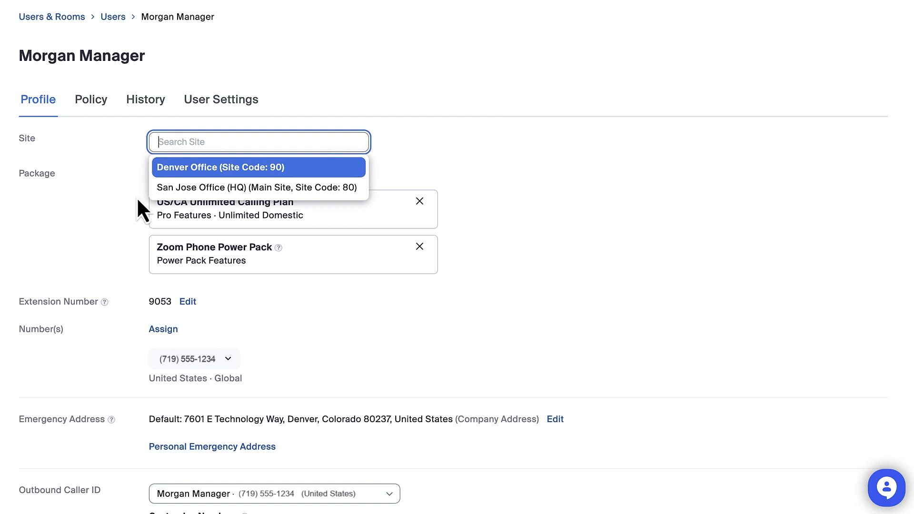
pyautogui.click(157, 188)
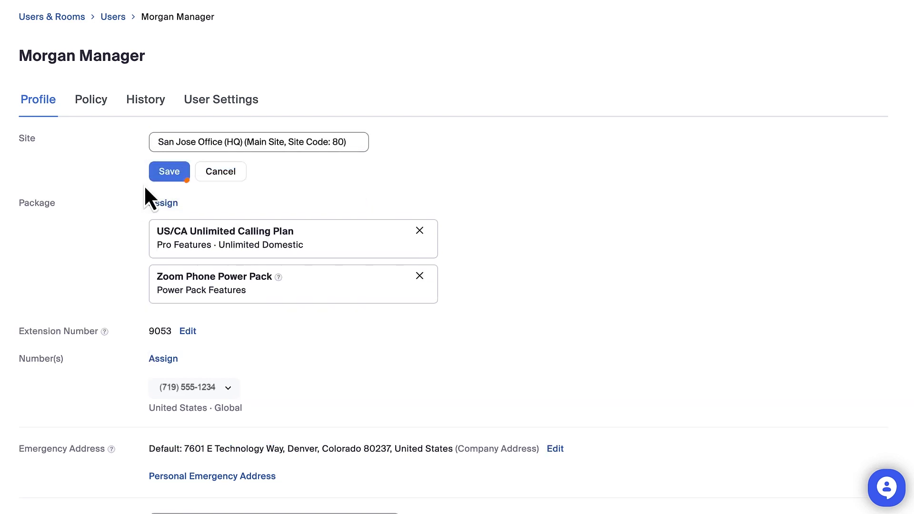
pyautogui.click(157, 177)
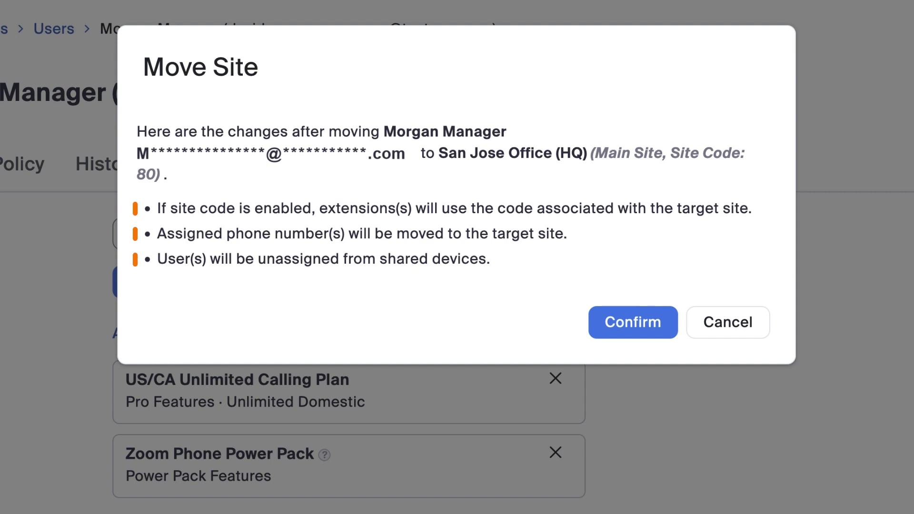
pyautogui.click(598, 337)
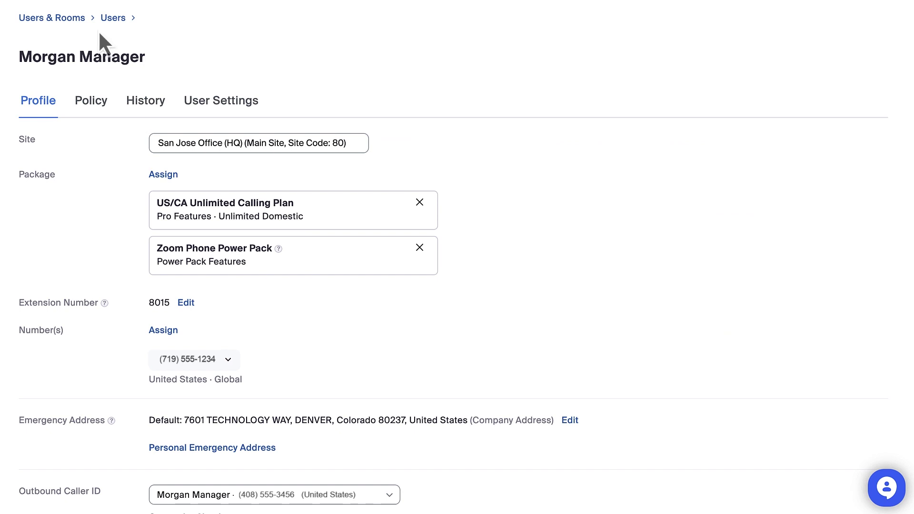
# Step: Bulk-move the second and third users to San Jose Office (HQ) with Move Site, giving extensions 8016 and 8017
pyautogui.click(113, 17)
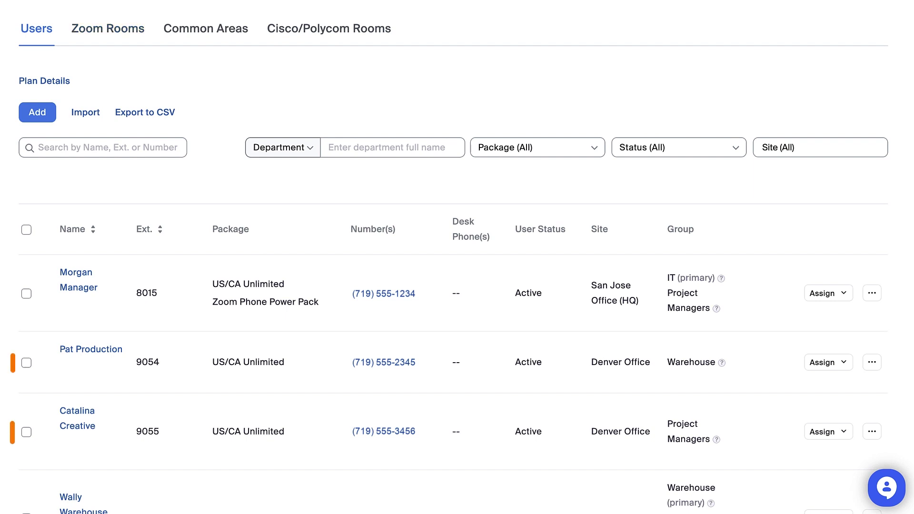
pyautogui.click(26, 363)
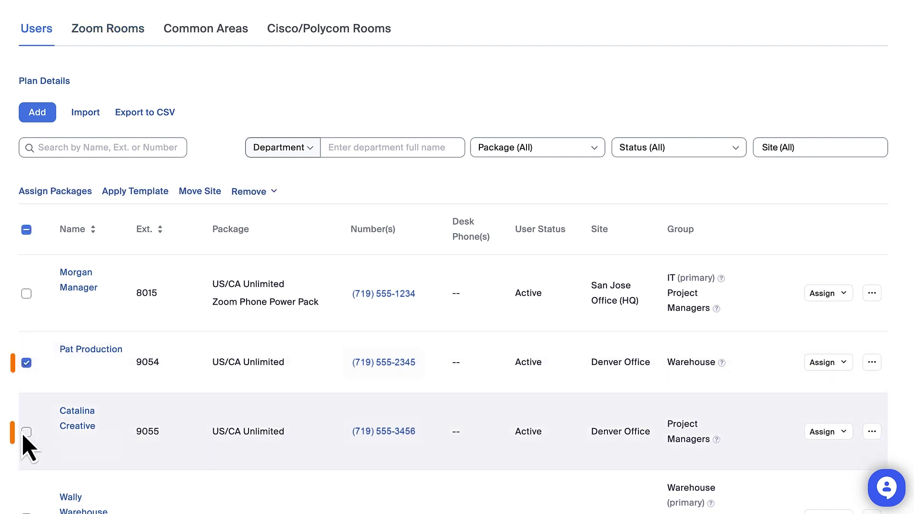
pyautogui.click(26, 432)
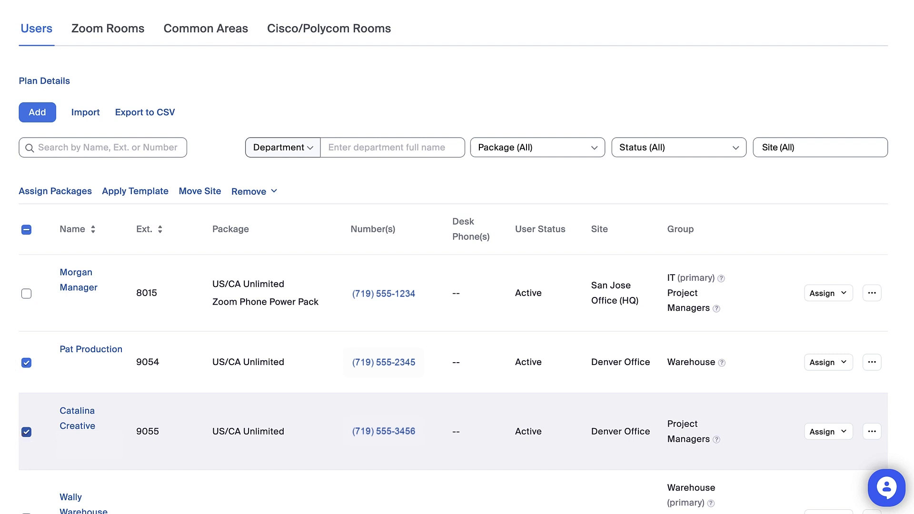
pyautogui.click(212, 195)
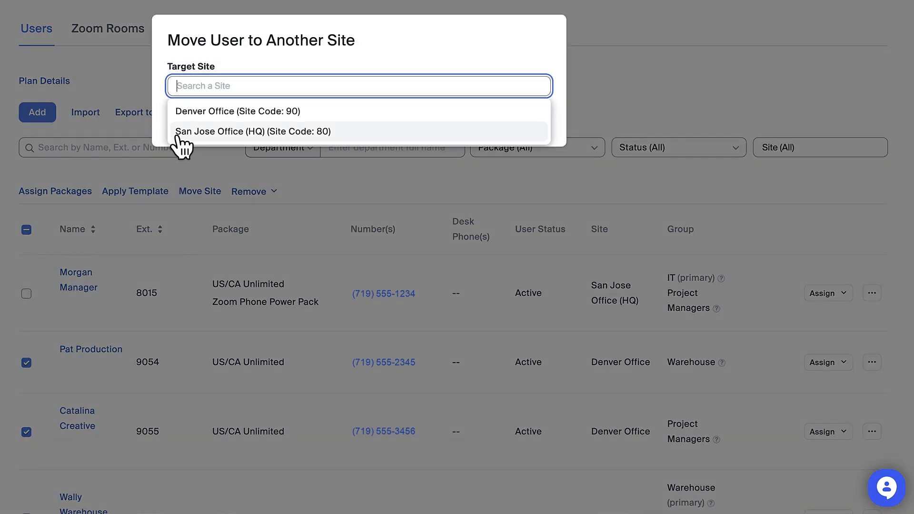
pyautogui.click(179, 136)
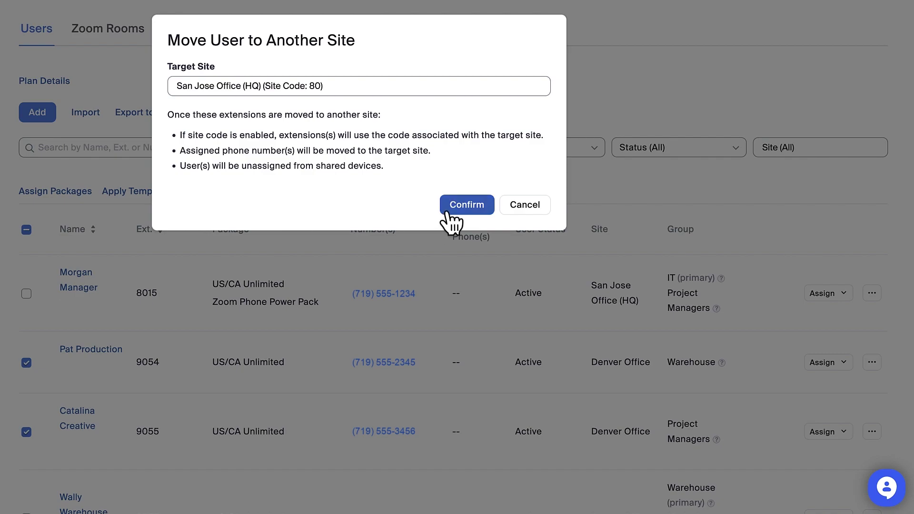
pyautogui.click(450, 209)
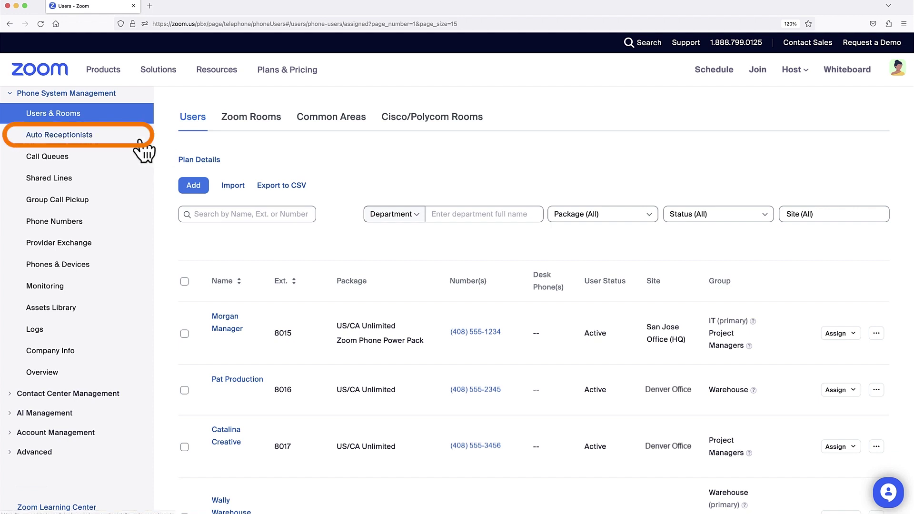
# Step: Set the Blossom Store Address auto receptionist's site to Denver Office (Site Code 90), giving extension 9058
pyautogui.click(131, 138)
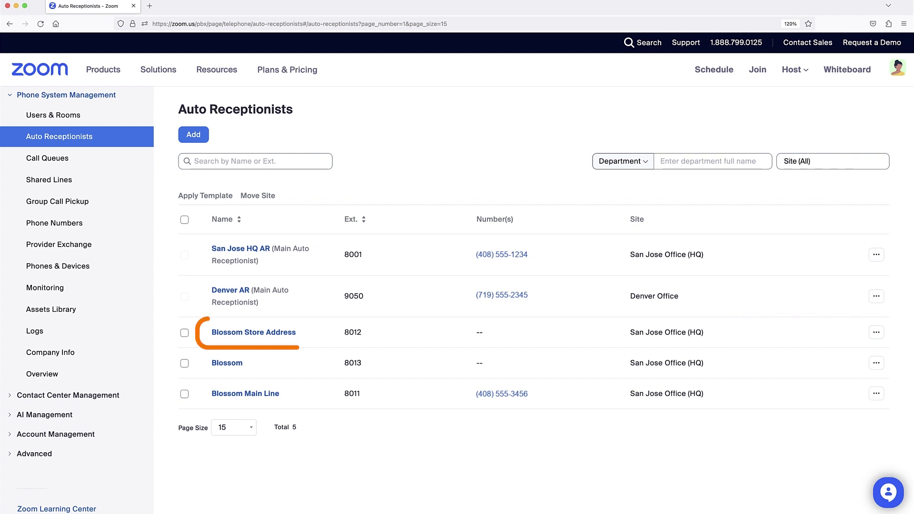
pyautogui.click(220, 334)
pyautogui.click(295, 206)
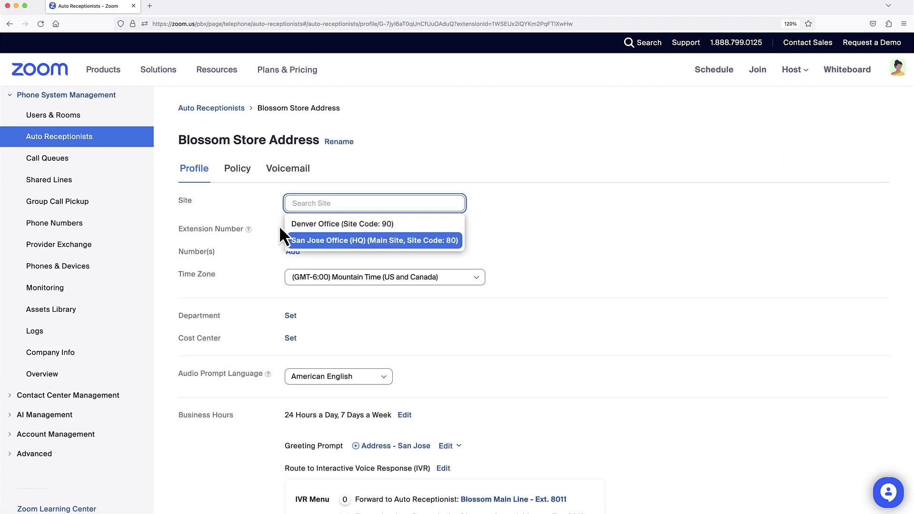
pyautogui.click(304, 224)
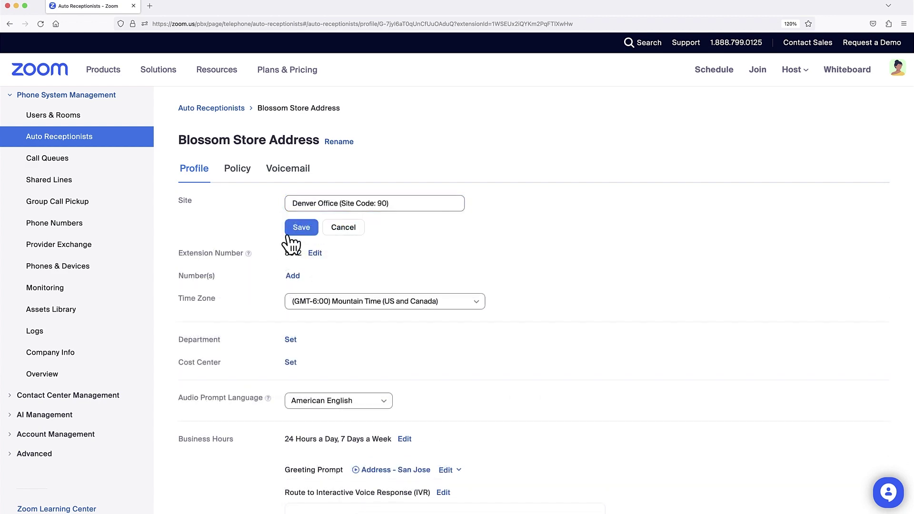
pyautogui.click(296, 229)
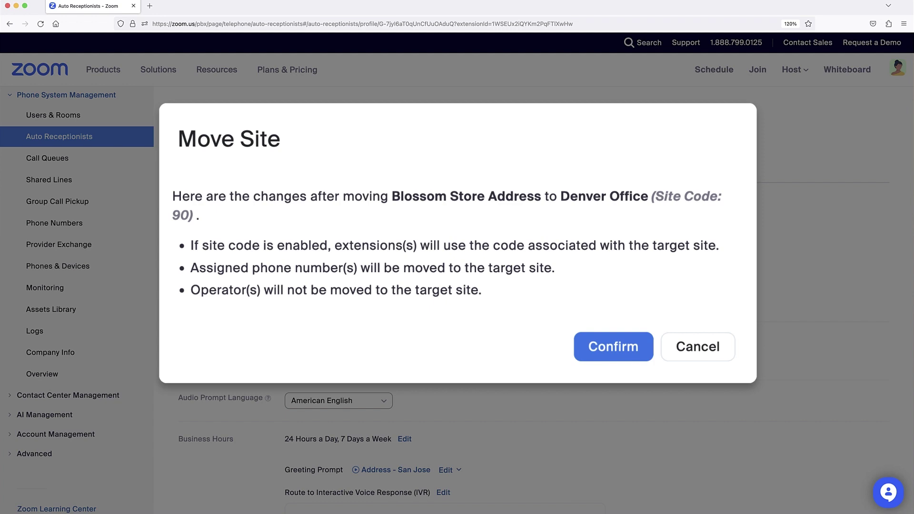
pyautogui.click(530, 245)
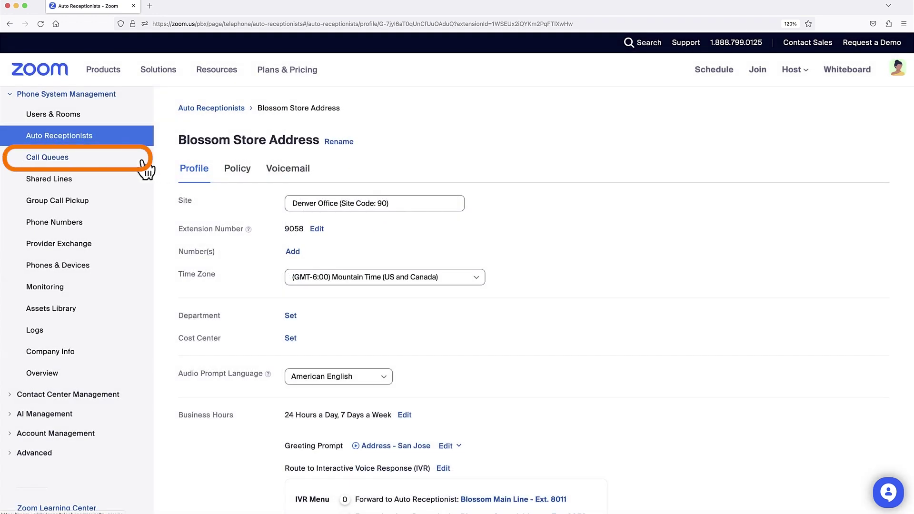
# Step: Move the Technical Support and Test Call Queue call queues to Denver Office, then show the Phone Numbers list
pyautogui.click(142, 164)
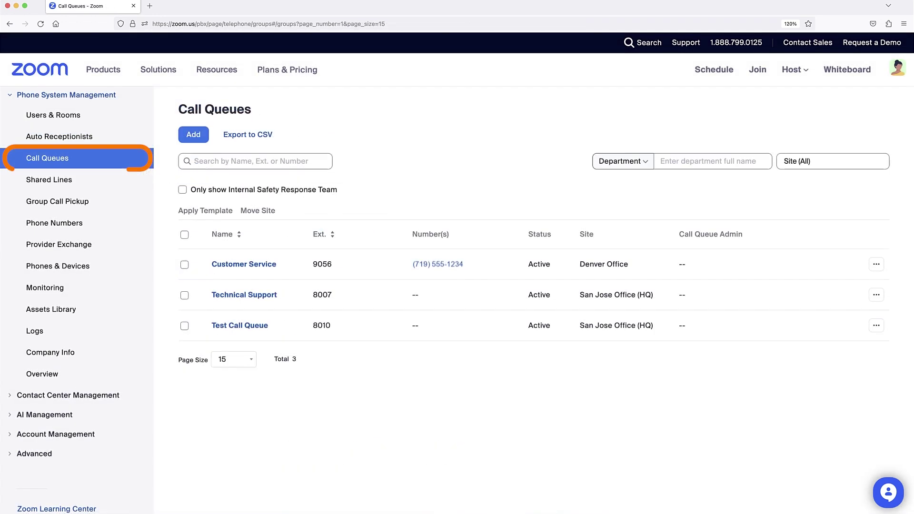
pyautogui.click(184, 295)
pyautogui.click(184, 326)
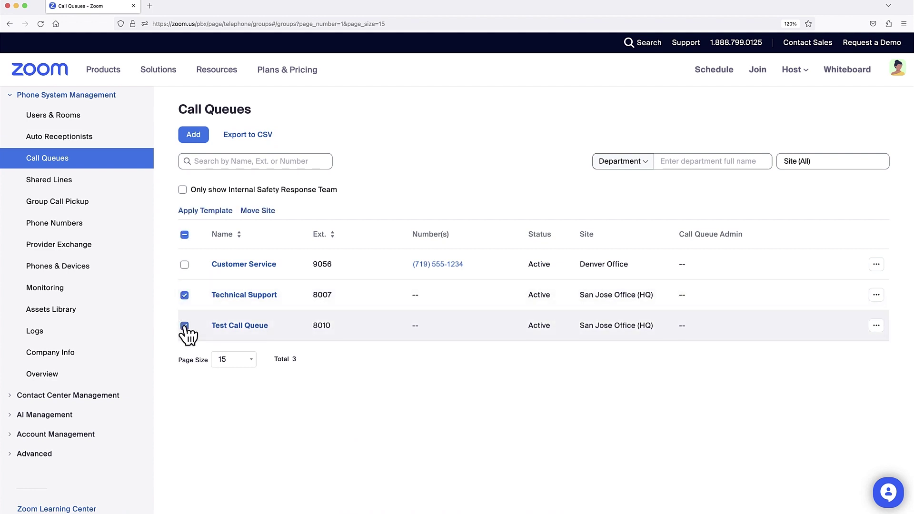
pyautogui.click(269, 212)
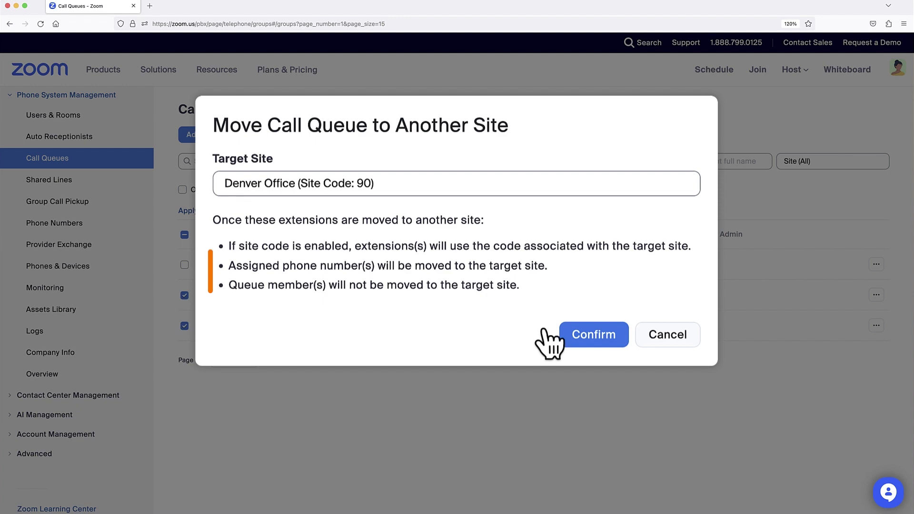
pyautogui.click(585, 335)
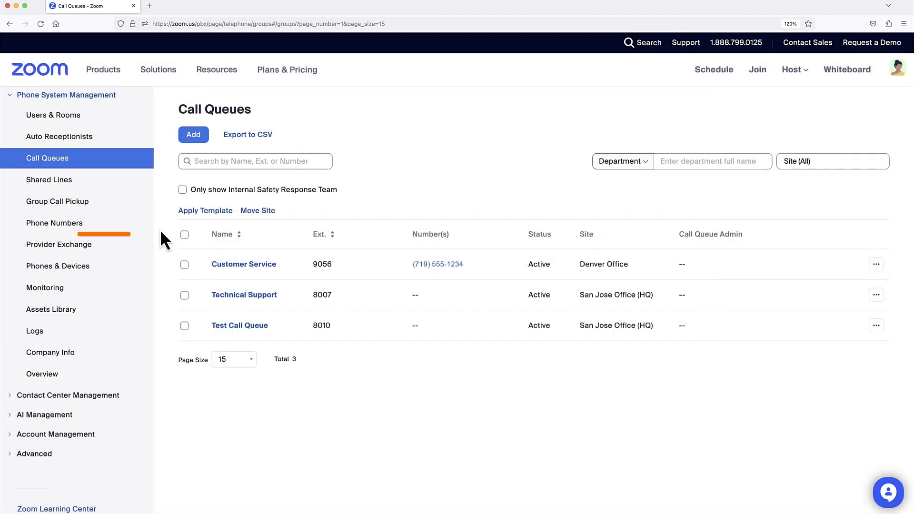
pyautogui.click(132, 231)
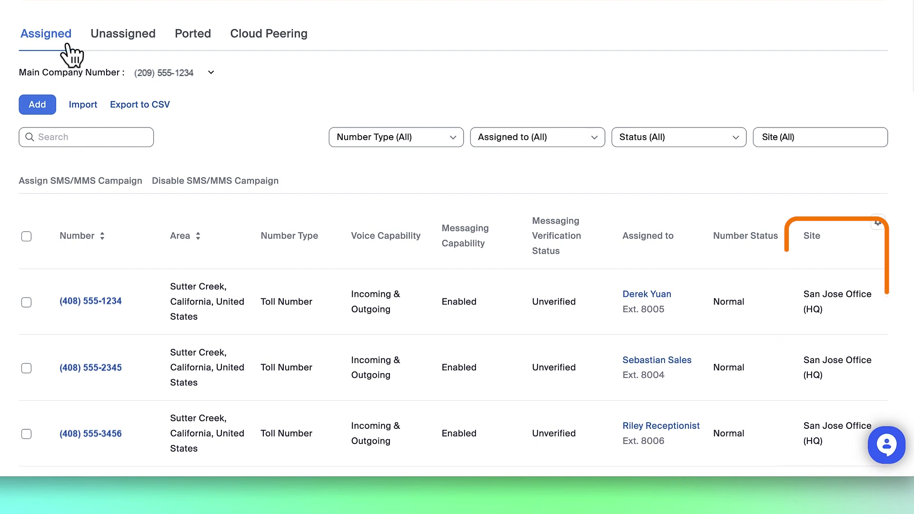
# Step: Move the unassigned Georgetown, Colorado number to the Denver Office site (Site Code 90)
pyautogui.click(102, 43)
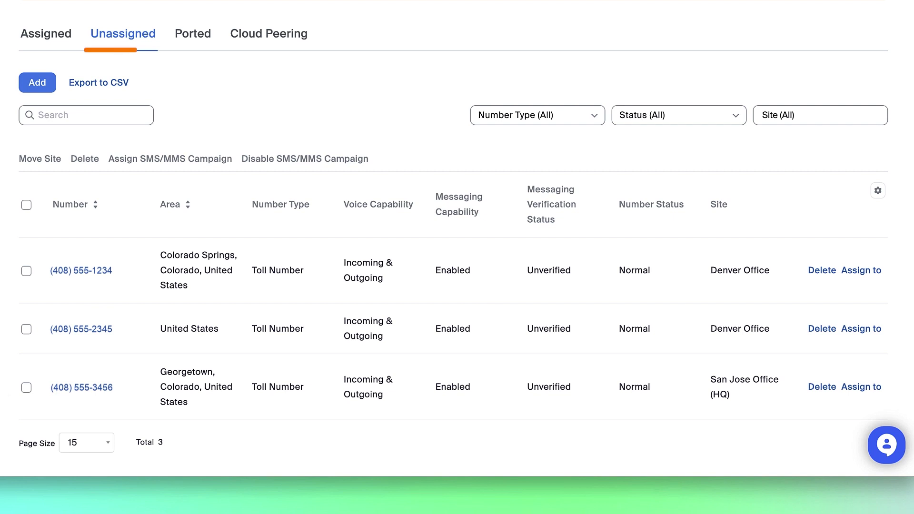
pyautogui.click(26, 388)
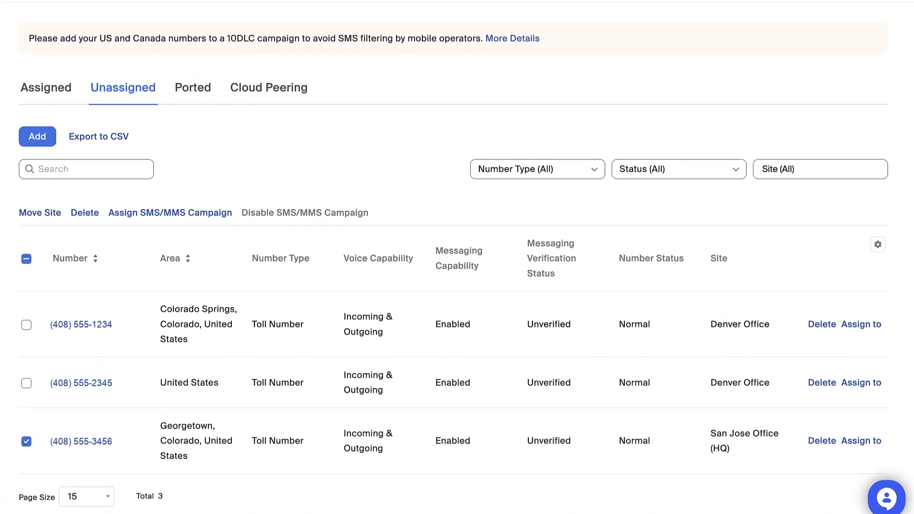
pyautogui.click(29, 217)
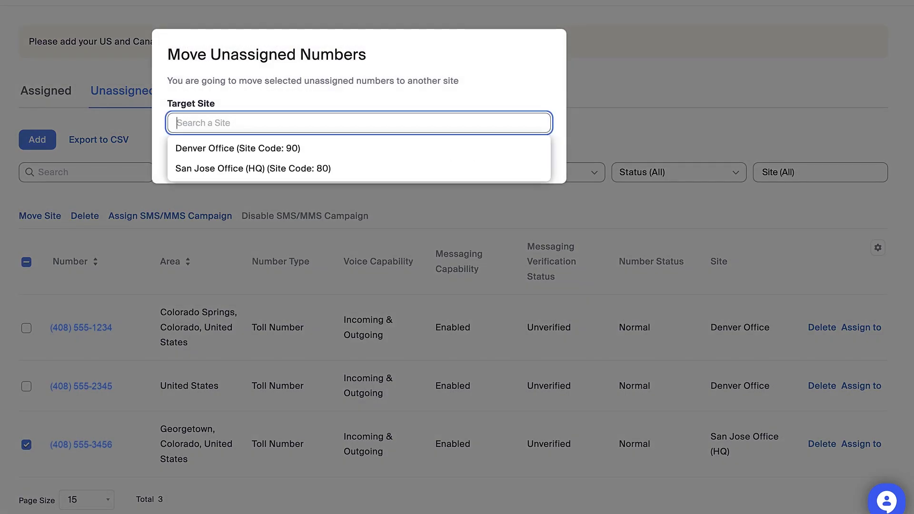
pyautogui.press('Down')
pyautogui.press('Return')
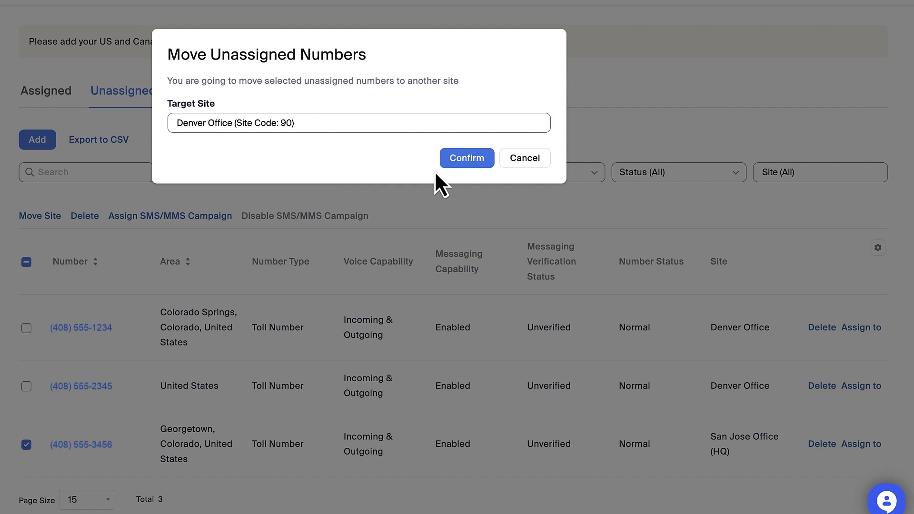
pyautogui.click(446, 162)
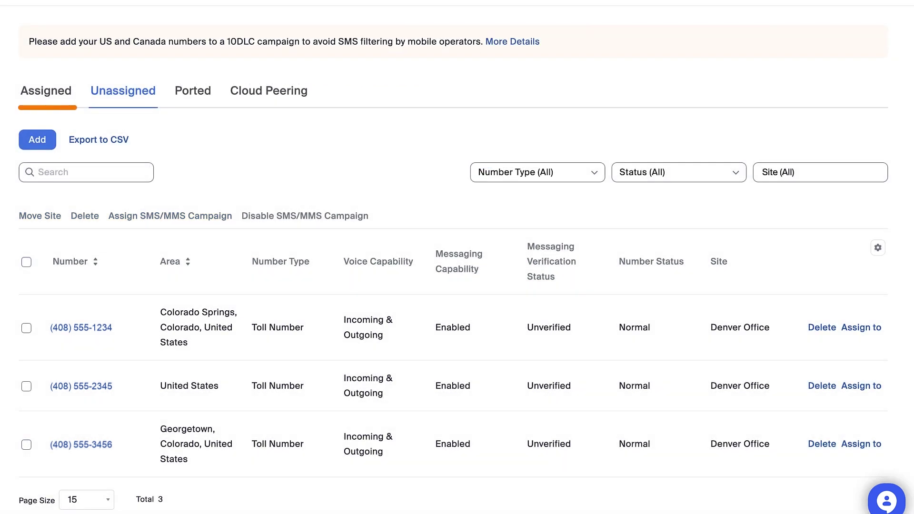
# Step: Reassign the extension-8004 user to Denver Office (Site Code 90), changing their extension to 9059
pyautogui.click(26, 96)
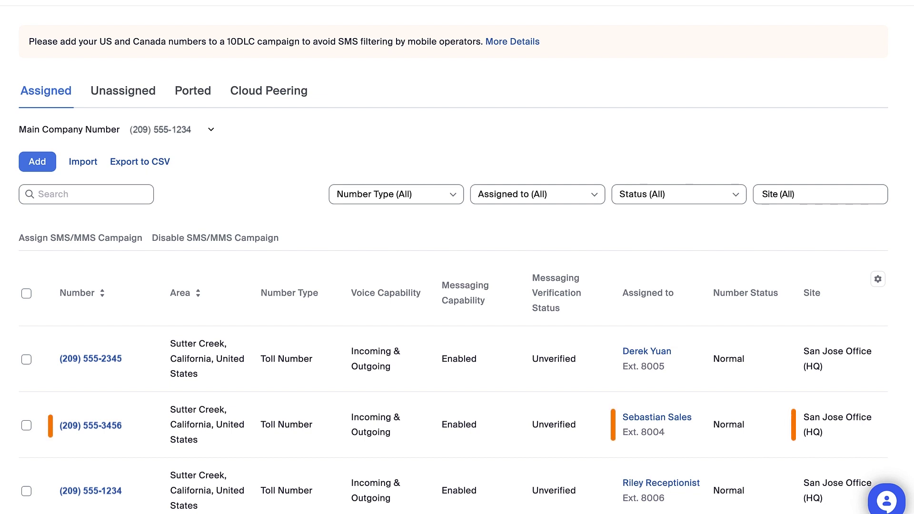
pyautogui.click(689, 422)
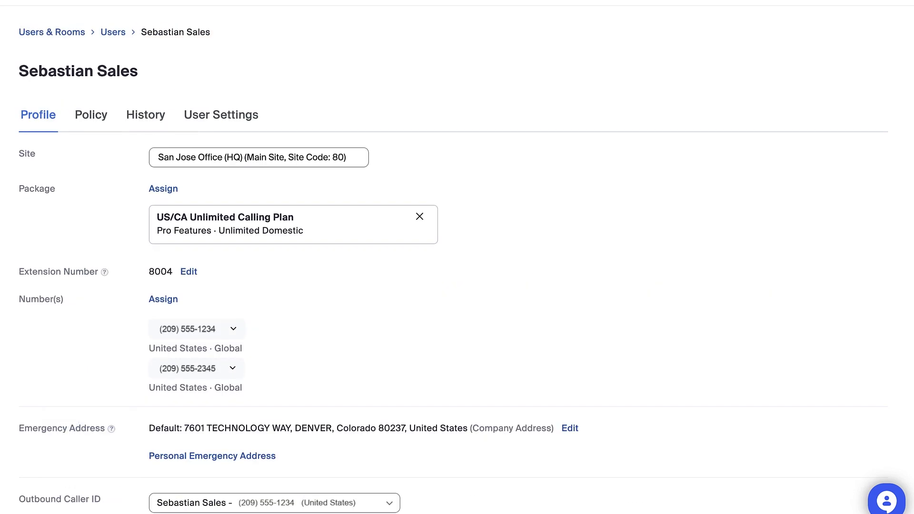
pyautogui.click(154, 162)
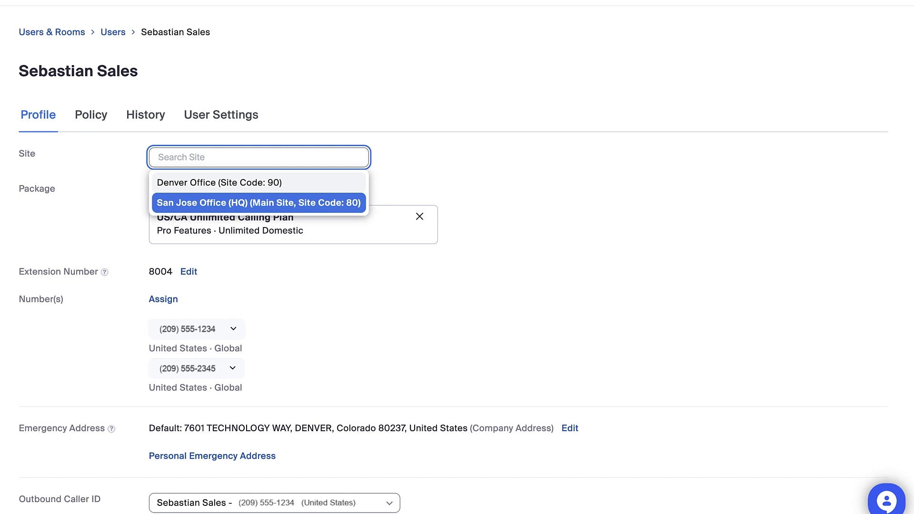
pyautogui.press('Up')
pyautogui.press('Return')
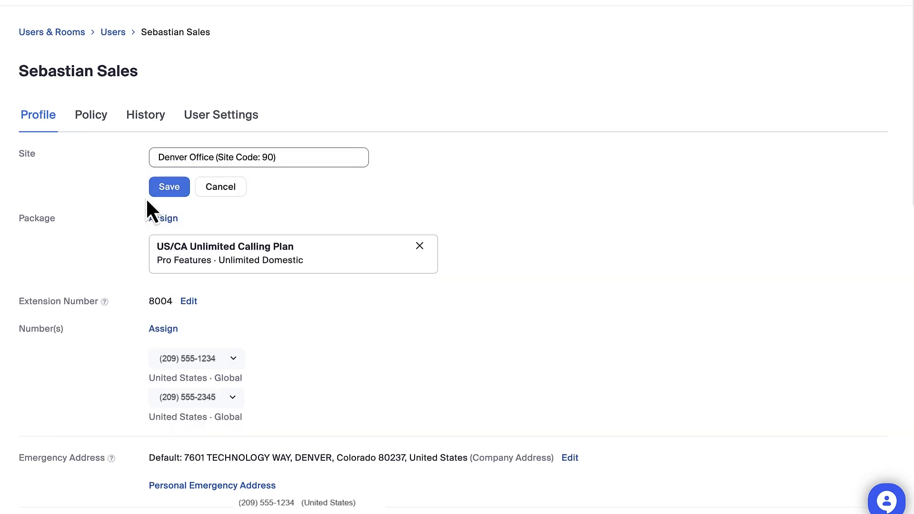
pyautogui.click(161, 192)
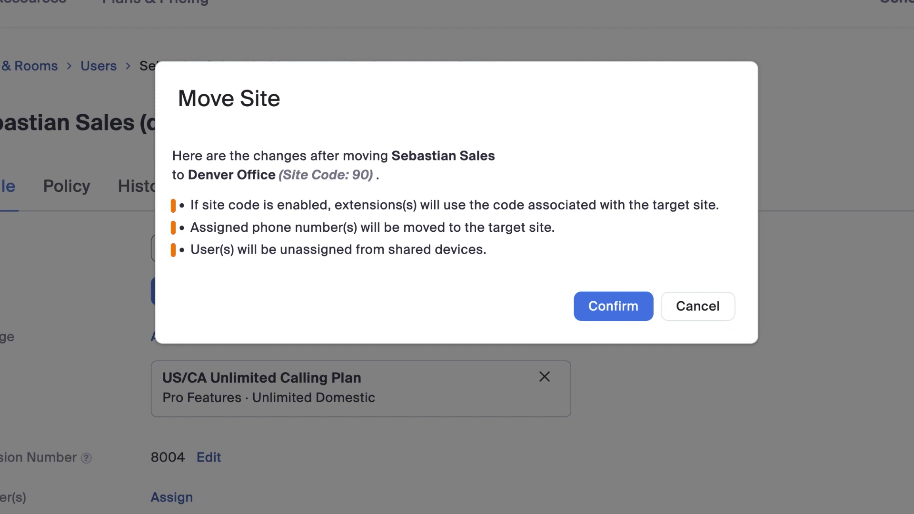
pyautogui.press('Return')
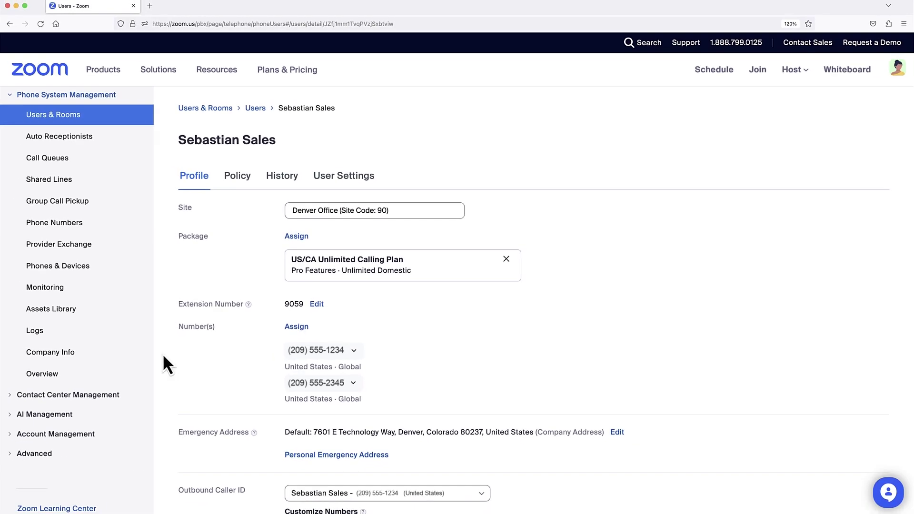
# Step: From Company Info, open the Denver Office site profile (Site Code 90, extensions 50–99)
pyautogui.click(109, 355)
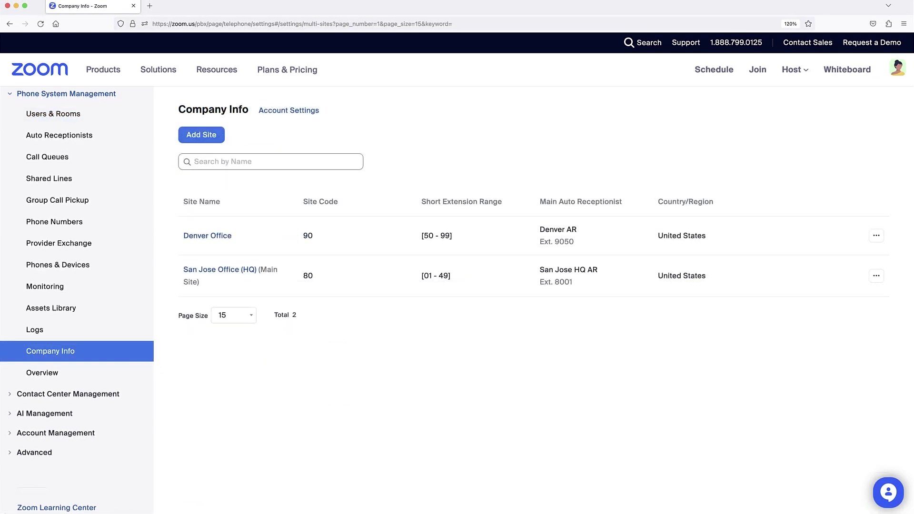
pyautogui.click(187, 237)
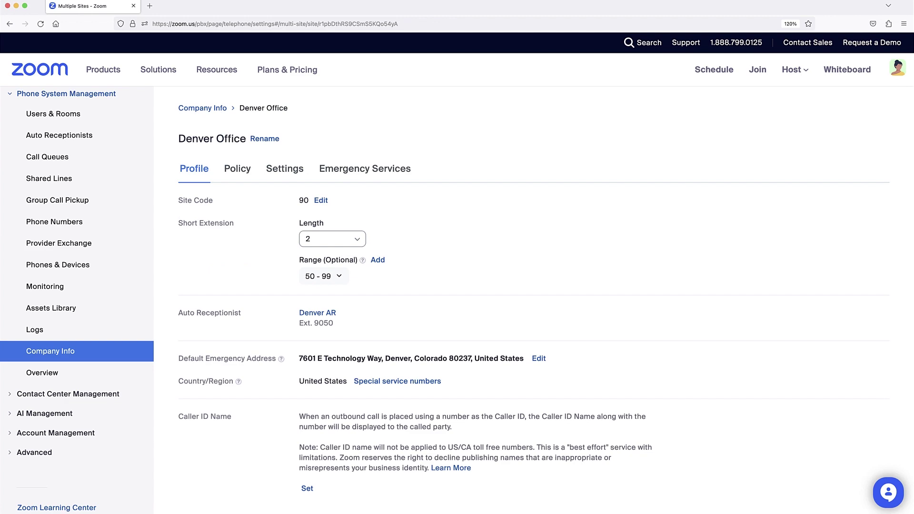